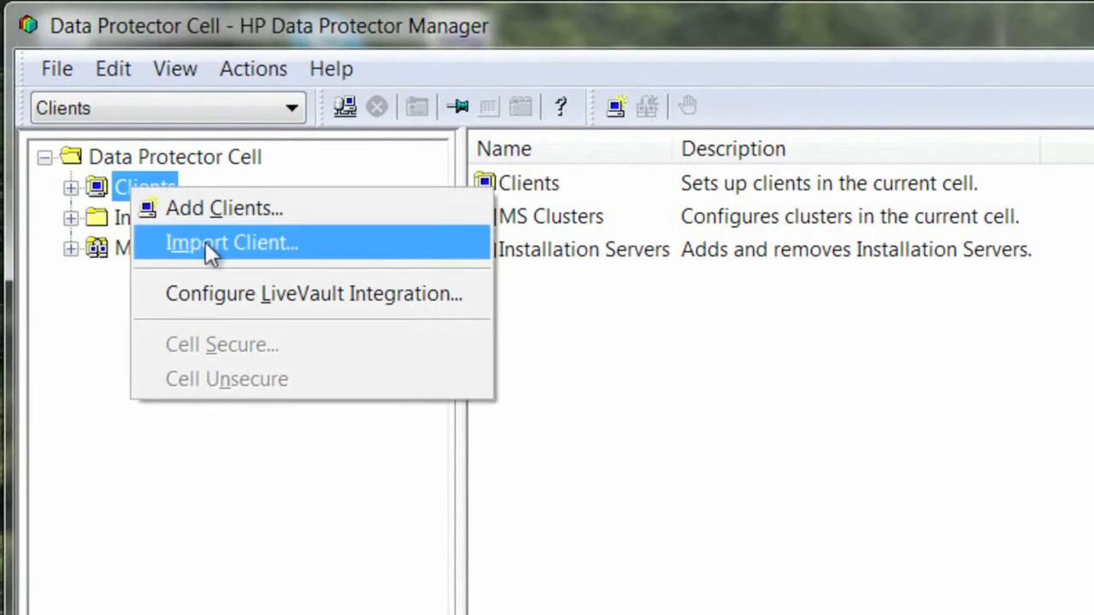
# Open the LiveVault integration configuration for the cell's clients.
pyautogui.click(231, 293)
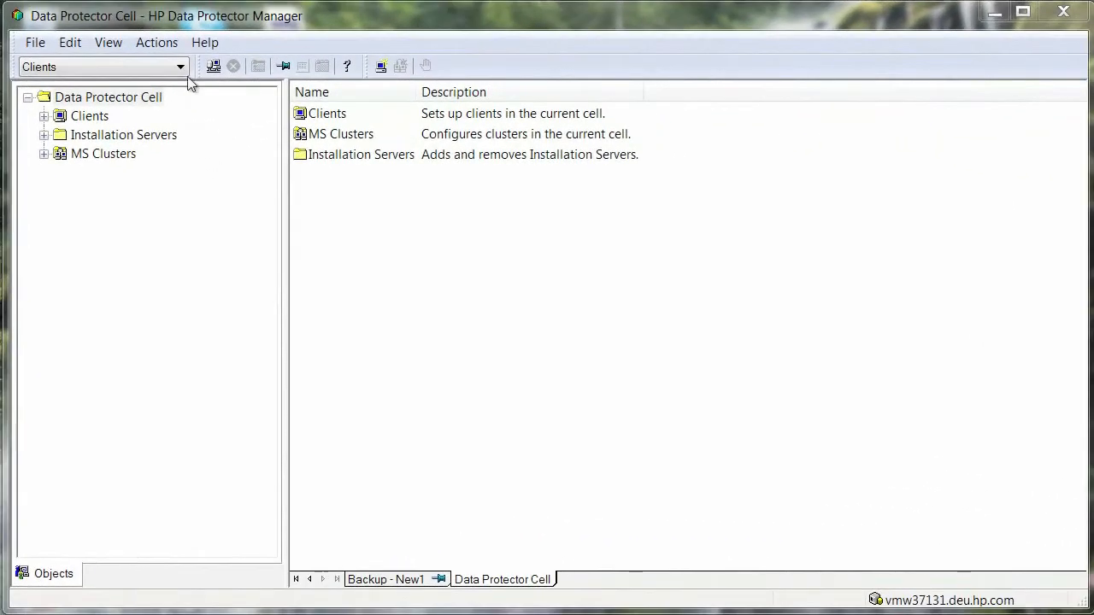
# In the Backup context, create a new filesystem backup from the Blank Filesystem Backup template with the backup type LiveVault backup.
pyautogui.click(179, 66)
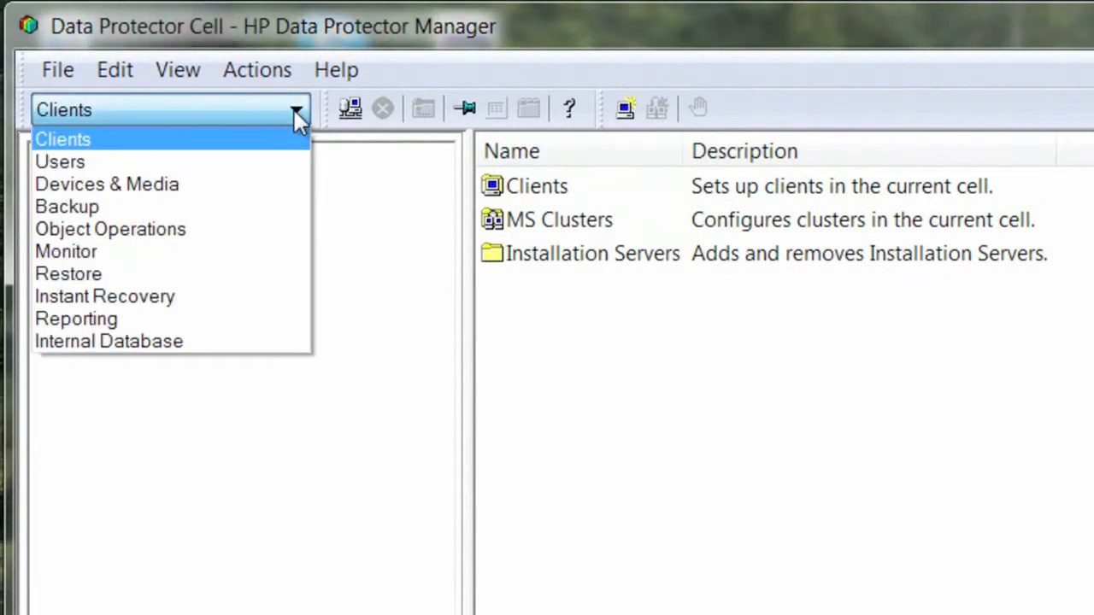
pyautogui.click(90, 208)
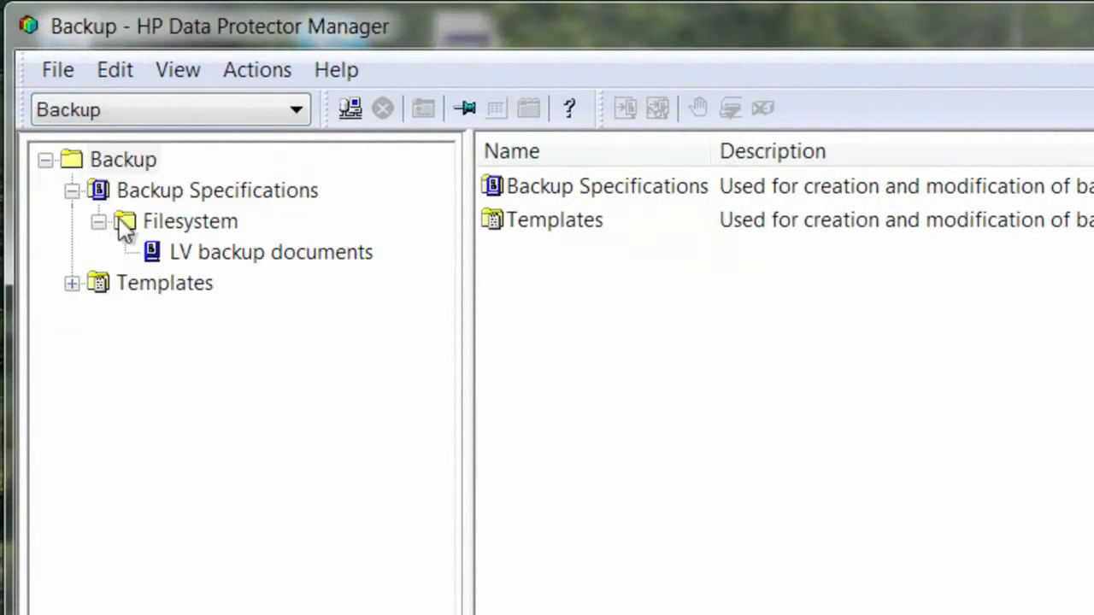
pyautogui.rightClick(127, 220)
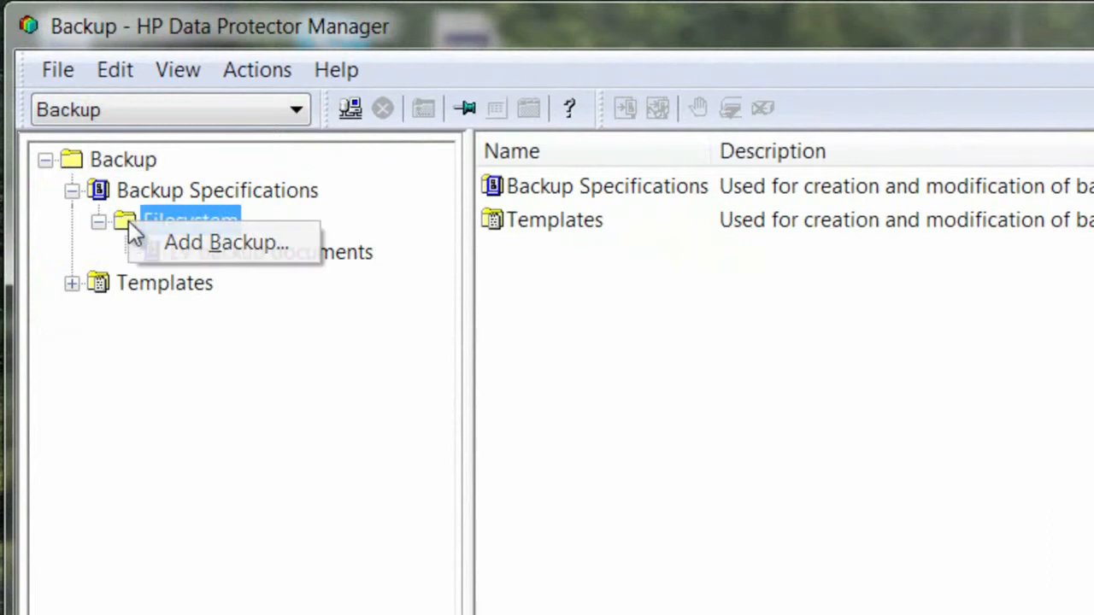
pyautogui.click(183, 244)
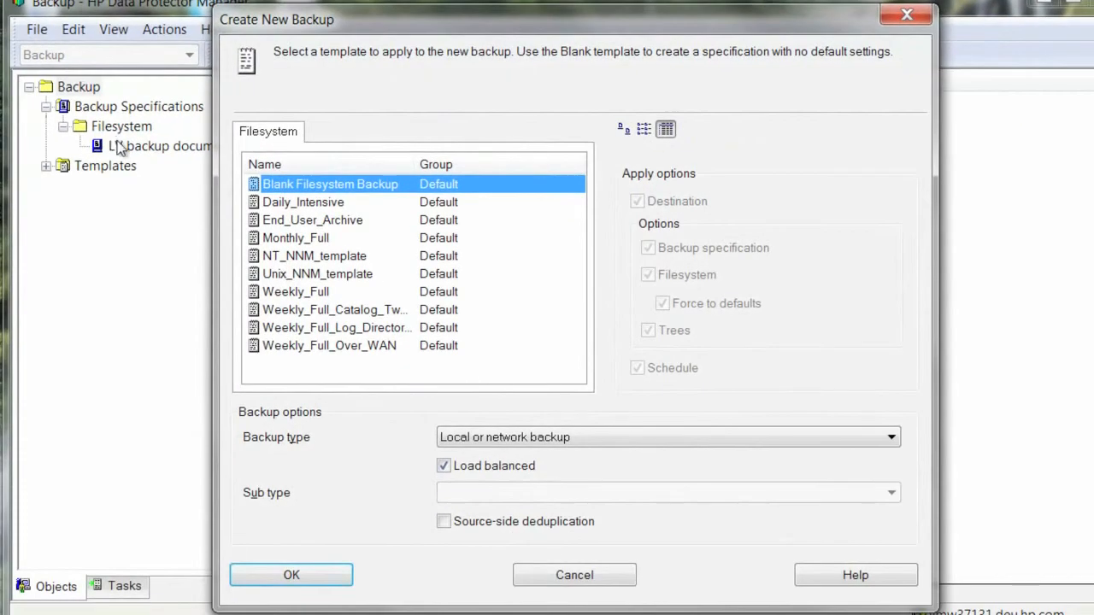
pyautogui.click(880, 429)
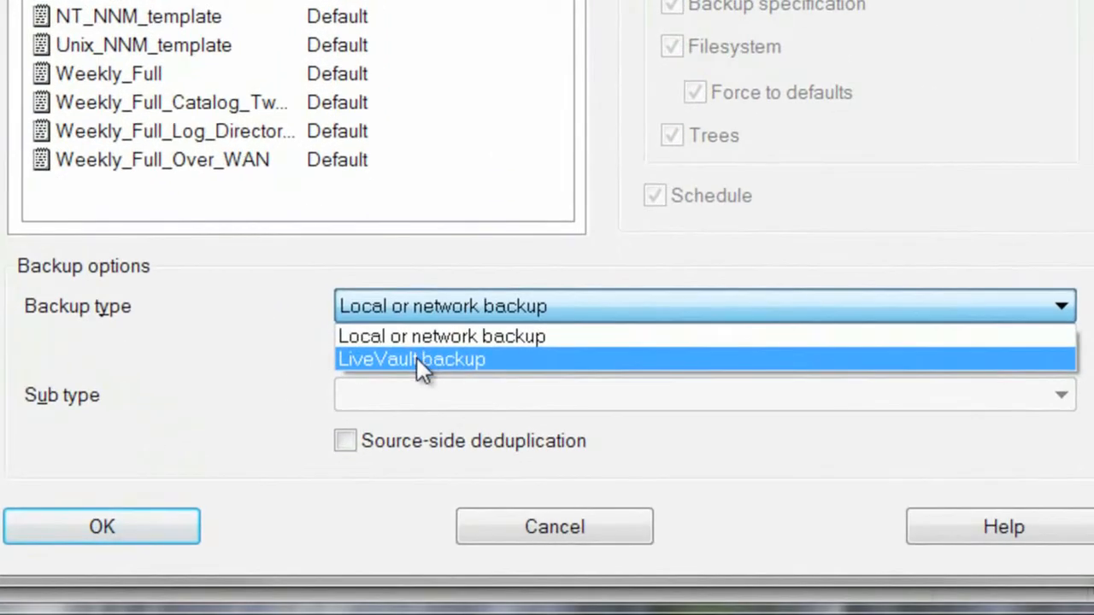
pyautogui.click(417, 358)
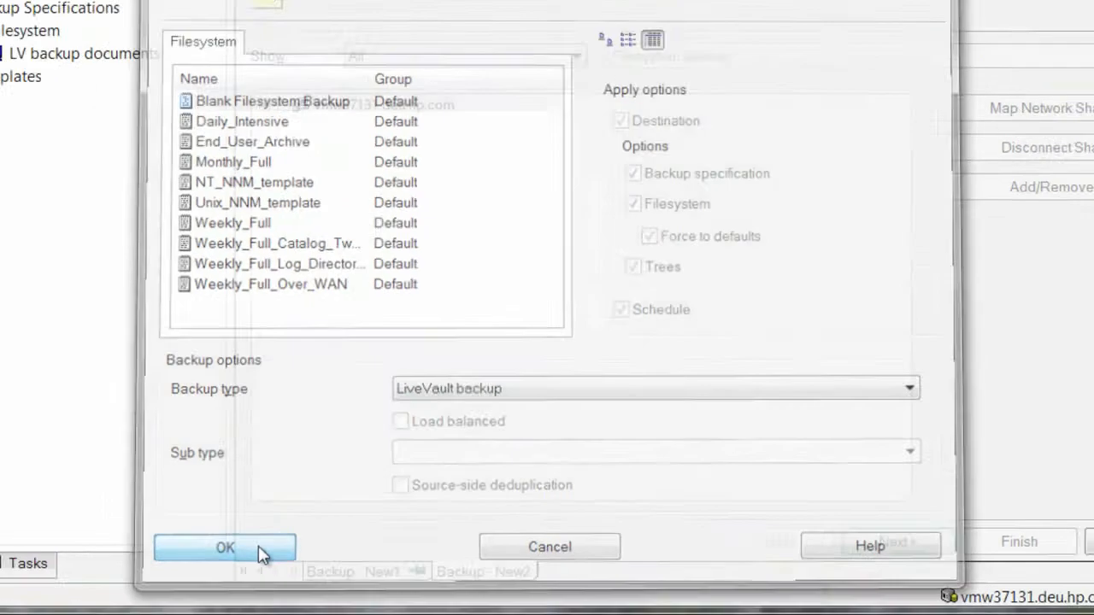
pyautogui.click(162, 528)
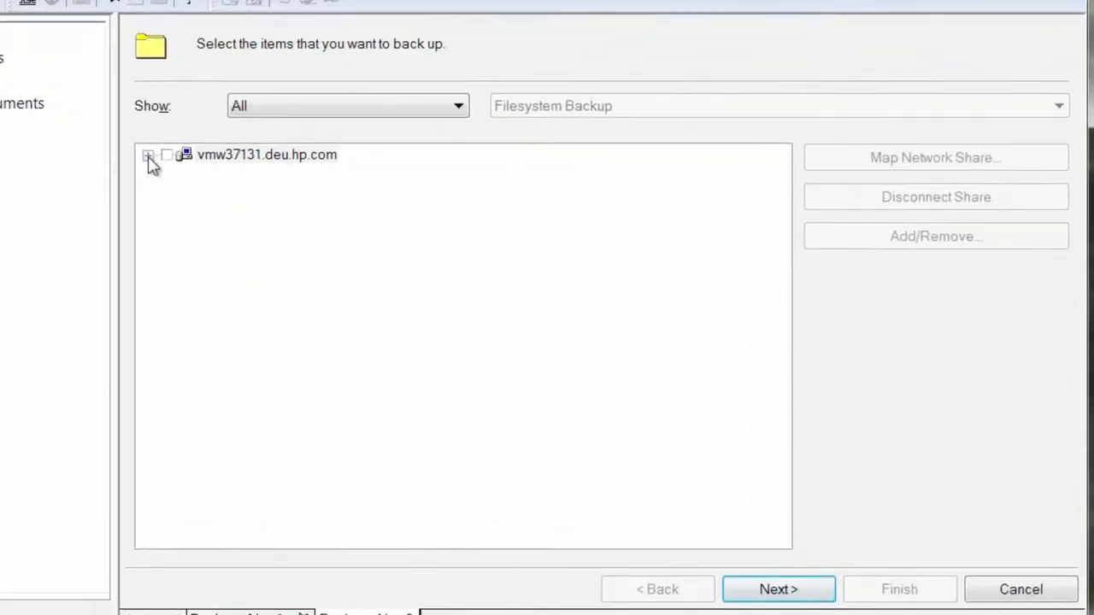
# Select Documents and Settings on drive C: of vmw37131.deu.hp.com as the item to back up and continue.
pyautogui.click(138, 155)
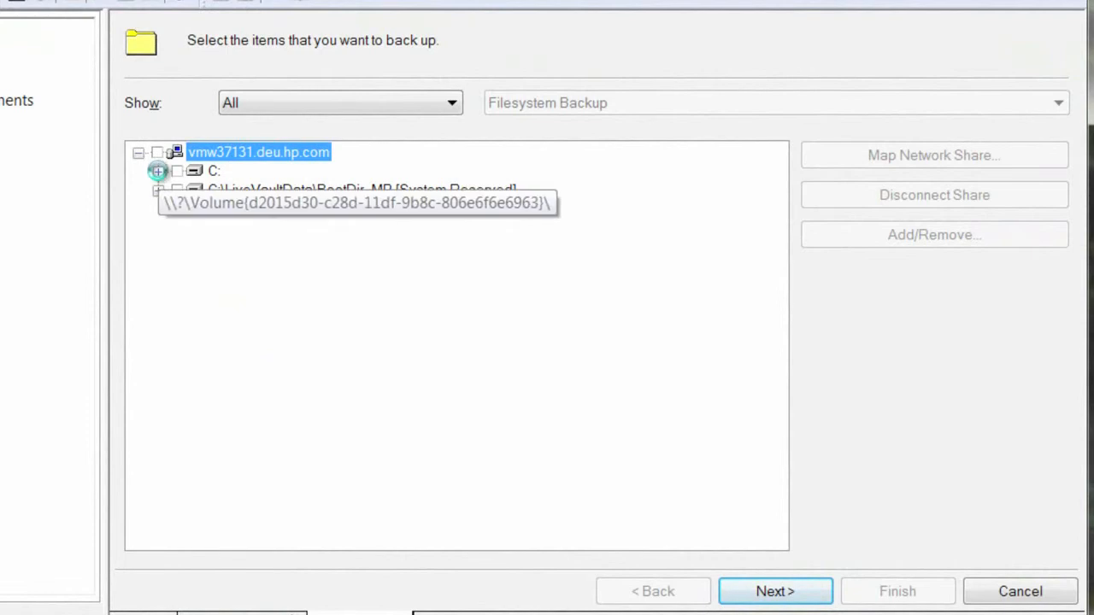
pyautogui.click(158, 171)
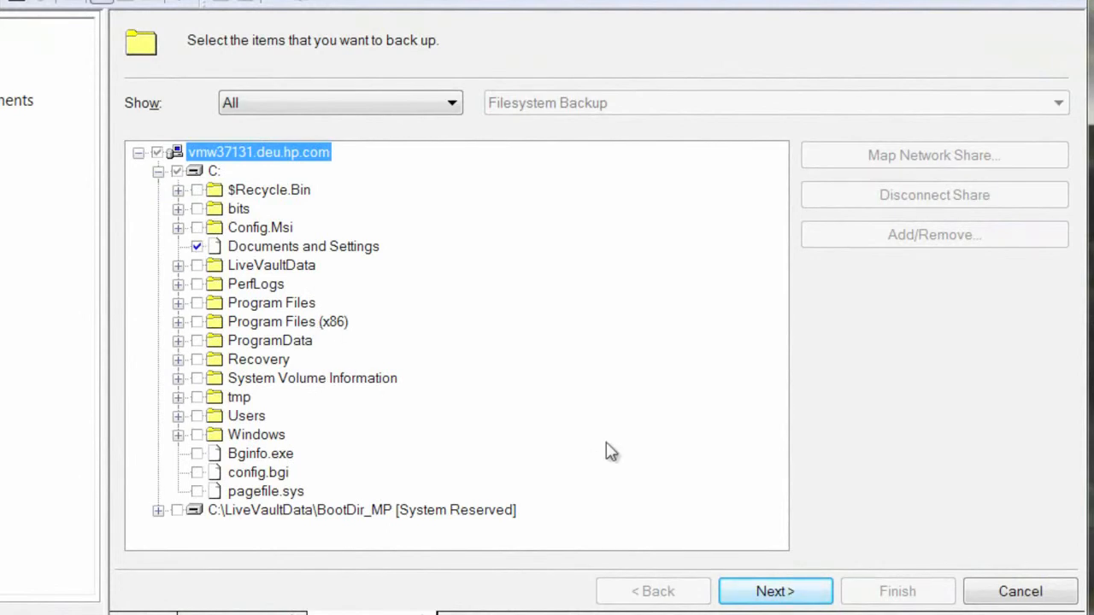
pyautogui.click(789, 592)
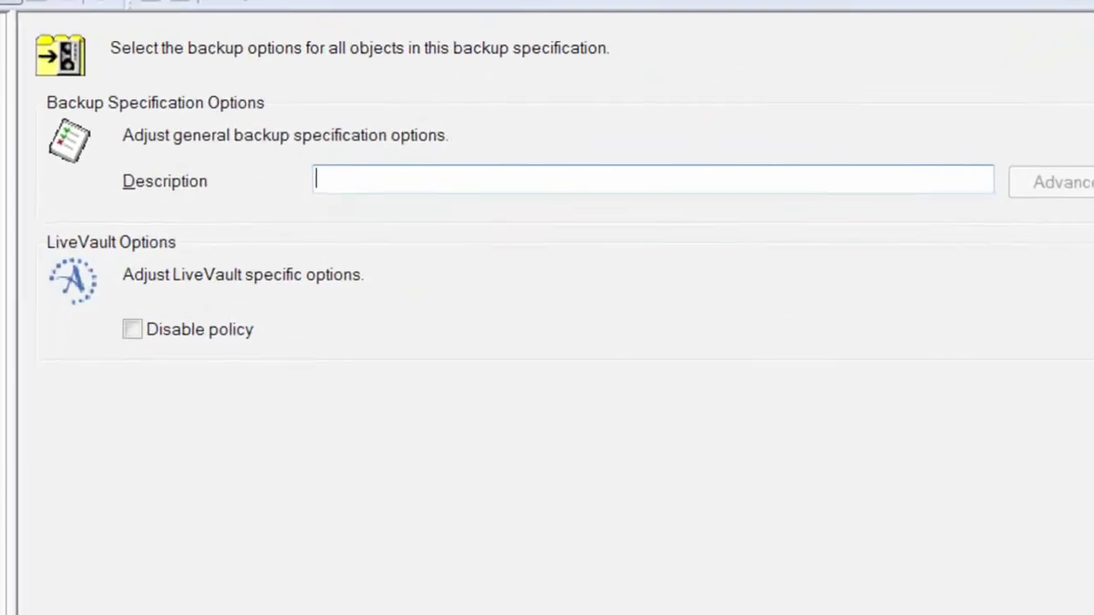
# Set the backup specification's description to "My first backup into the cloud", leave the policy enabled and continue to the finishing steps.
pyautogui.write('My ')
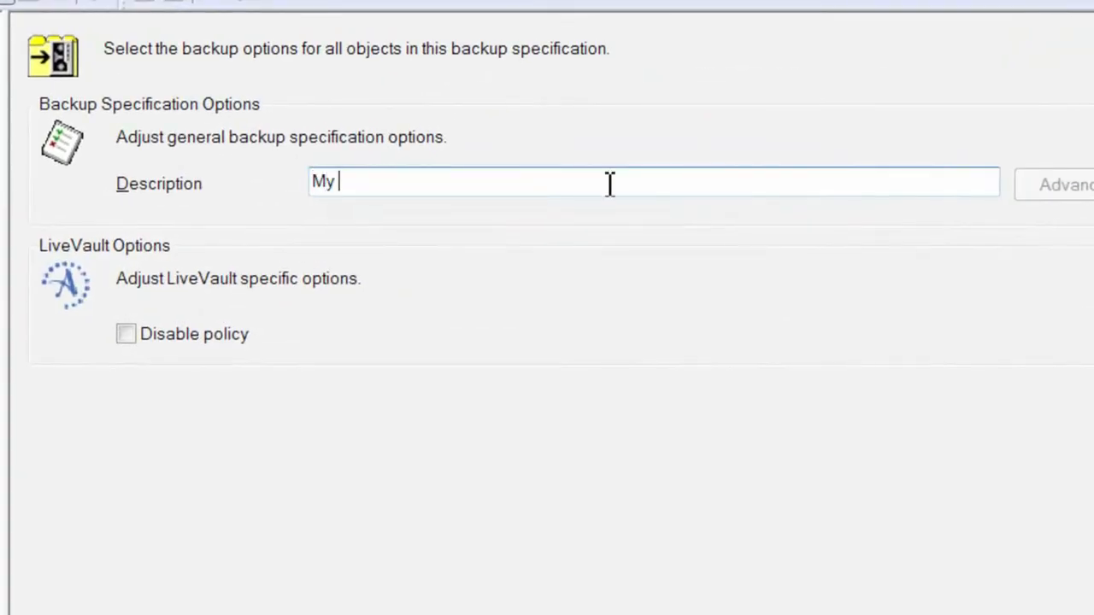
pyautogui.write('first backu')
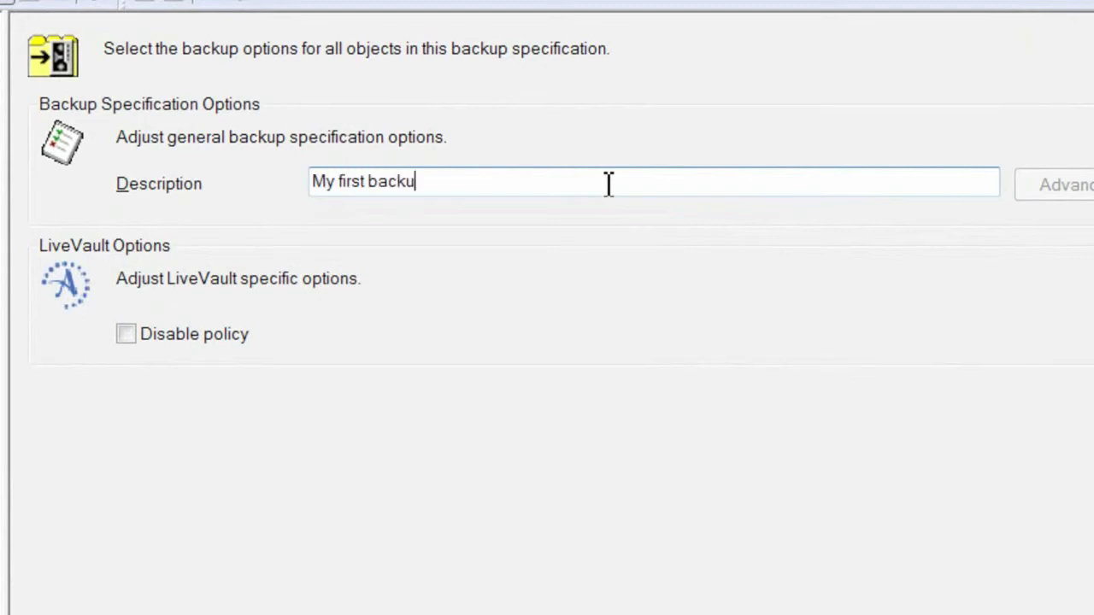
pyautogui.write('p into the cloud')
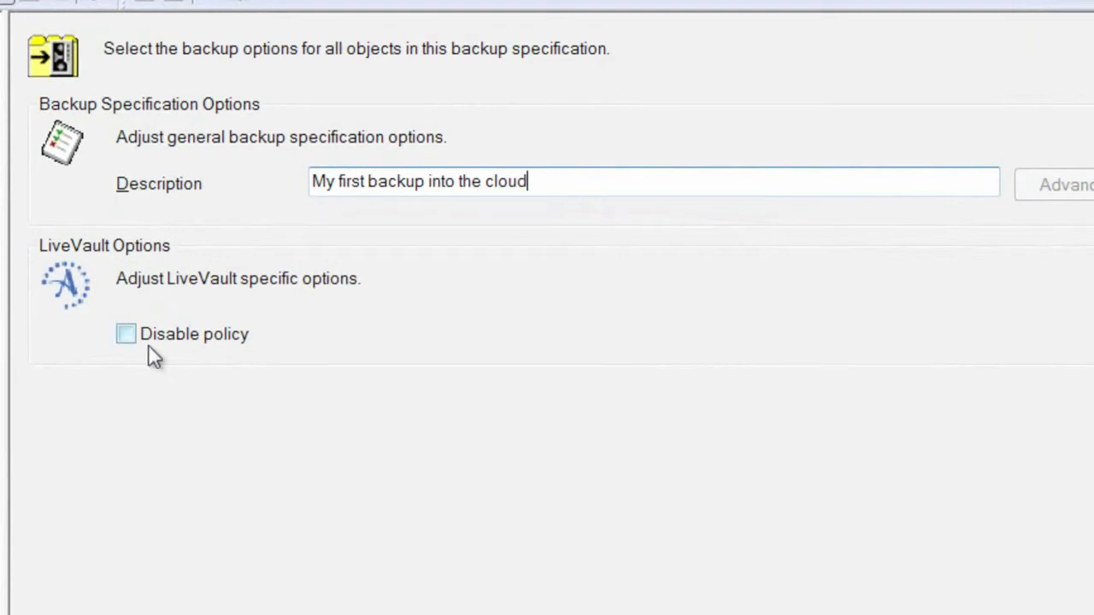
pyautogui.click(126, 335)
pyautogui.click(127, 335)
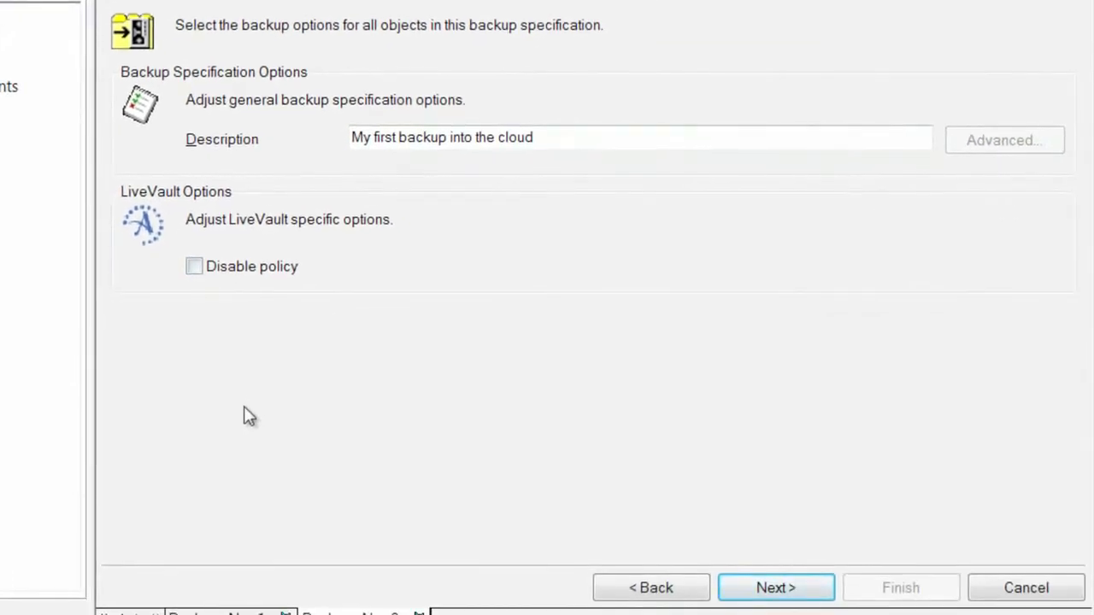
pyautogui.click(773, 589)
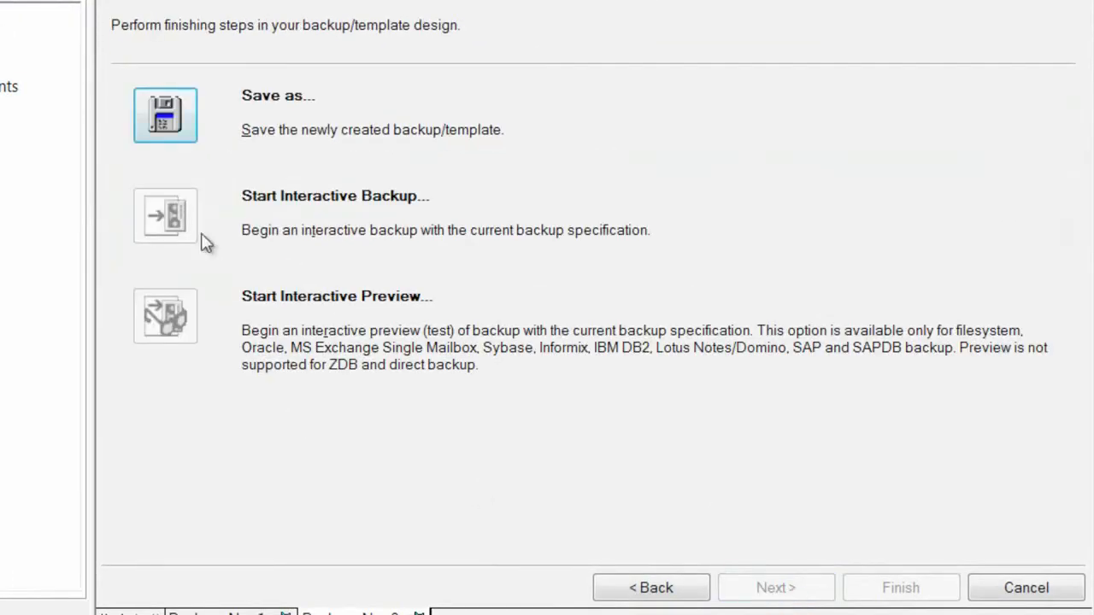
# Open the save dialog for the new backup specification and enter "Backupinto the cloud" as its name.
pyautogui.click(179, 123)
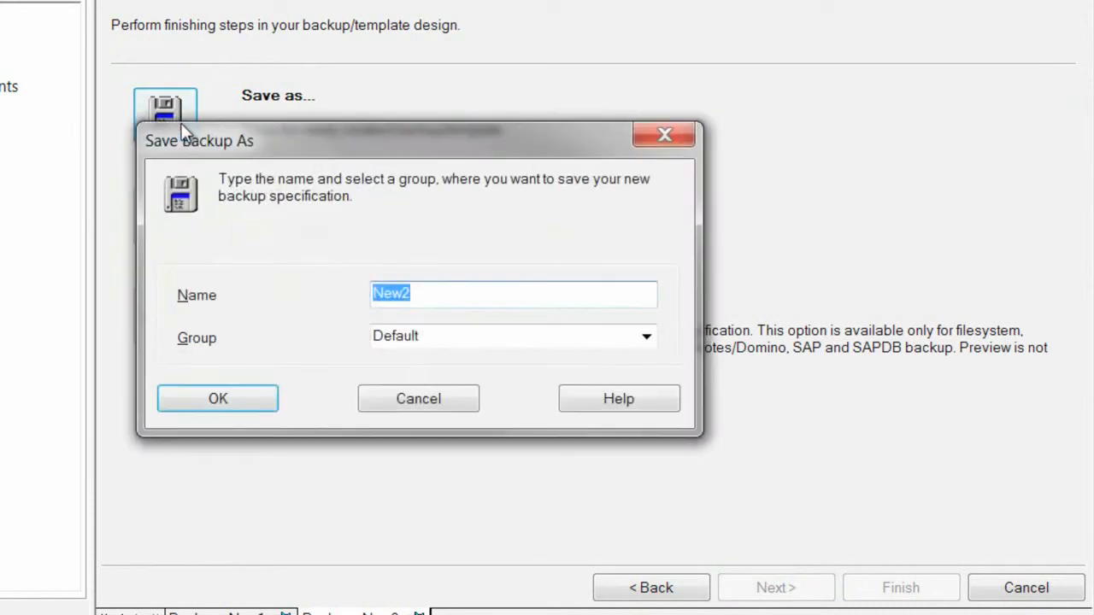
pyautogui.click(469, 297)
pyautogui.press('BackSpace')
pyautogui.press('BackSpace')
pyautogui.press('BackSpace')
pyautogui.press('BackSpace')
pyautogui.write('Backupinto the cloud')
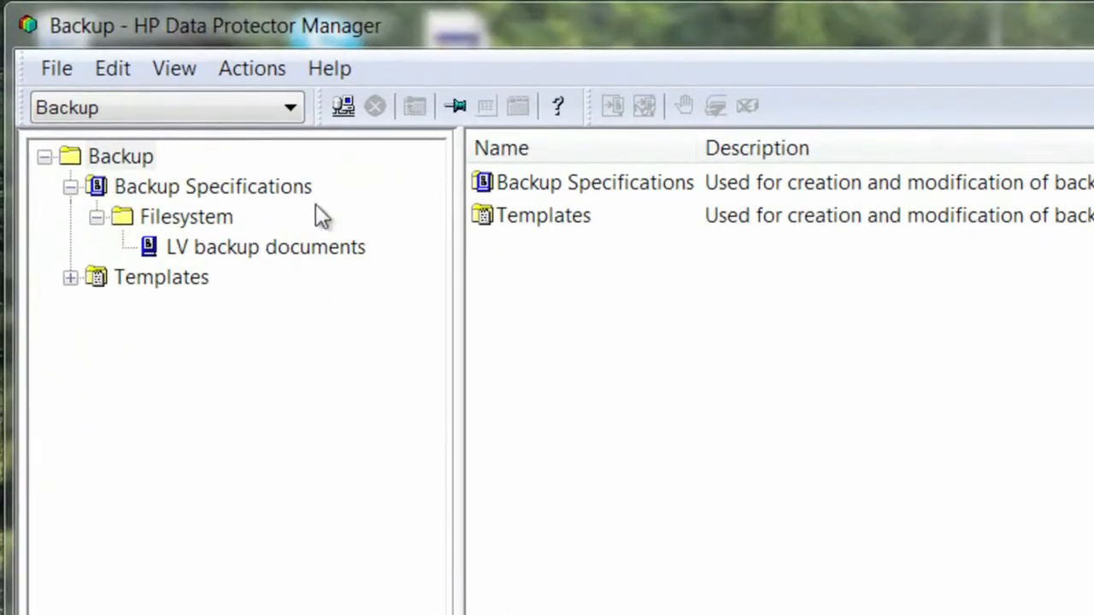
# Switch to the Restore context and open LiveVault Restore.
pyautogui.click(291, 110)
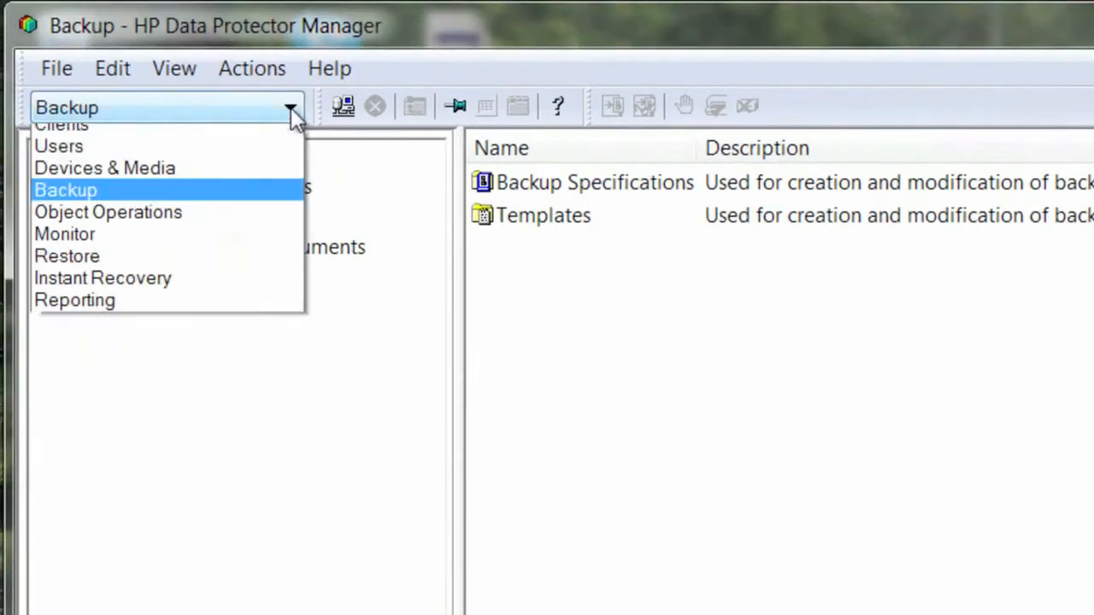
pyautogui.click(102, 267)
pyautogui.click(103, 277)
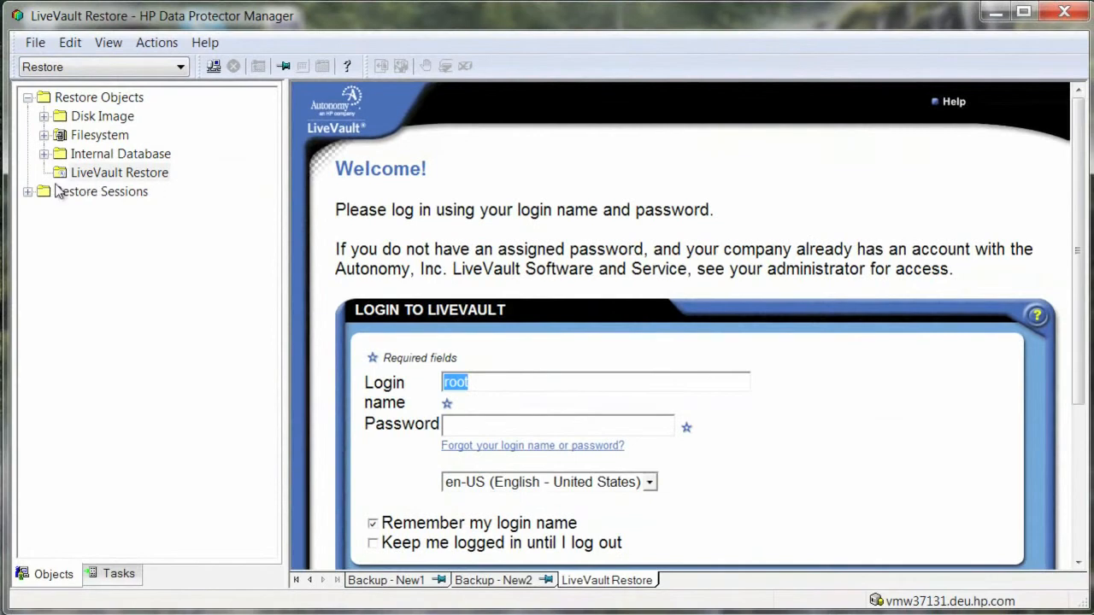
# Log in to LiveVault with the account's login name and password.
pyautogui.click(489, 386)
pyautogui.moveTo(490, 385); pyautogui.dragTo(435, 387)
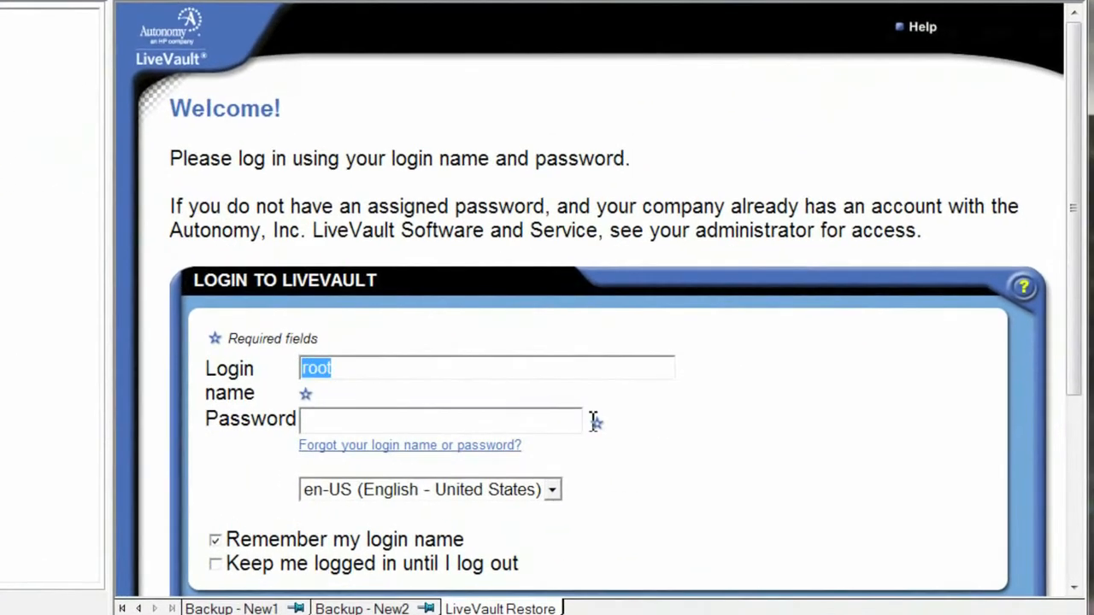
pyautogui.write('Burose')
pyautogui.click(512, 420)
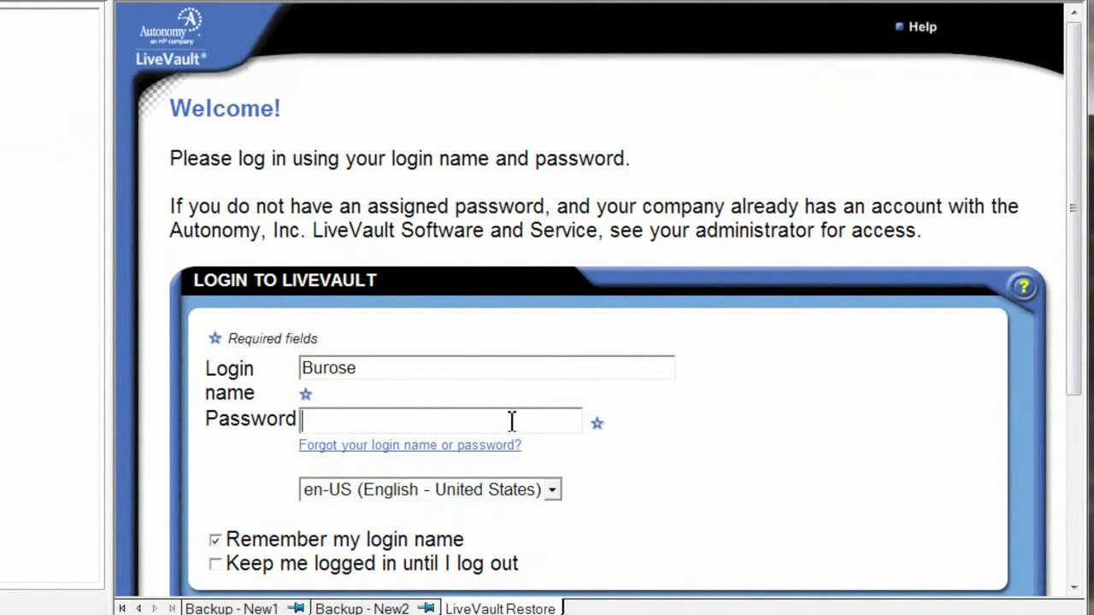
pyautogui.write('••••••••')
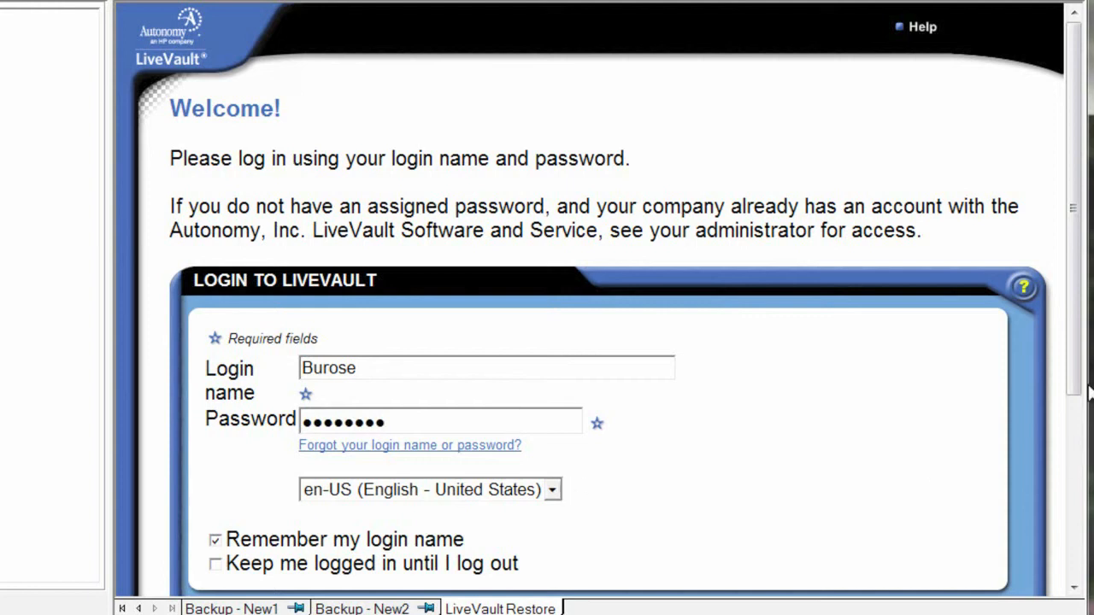
pyautogui.moveTo(1075, 362); pyautogui.dragTo(1082, 545)
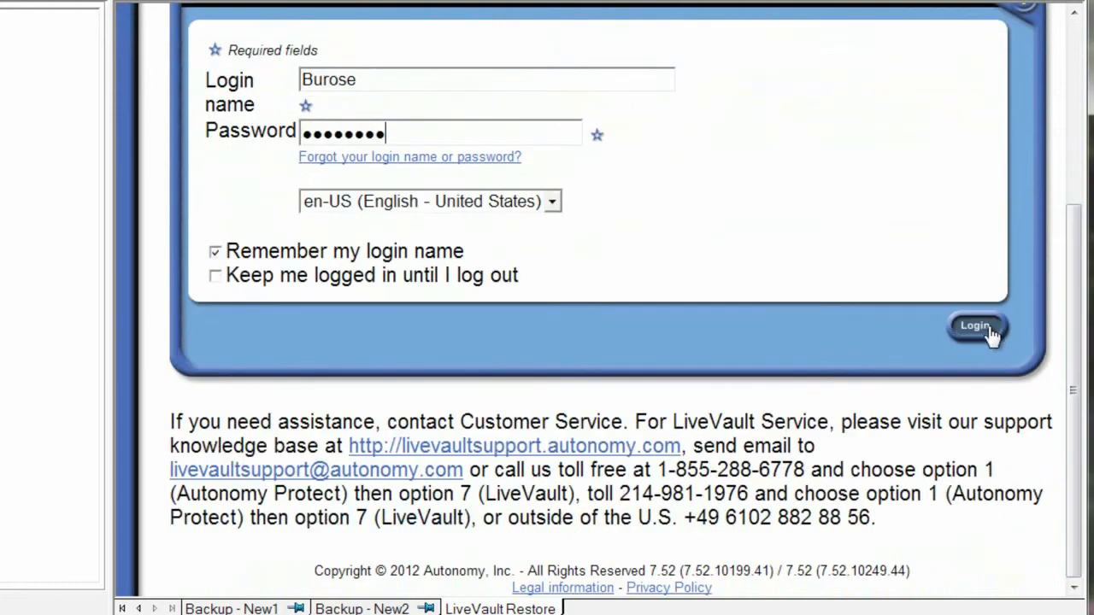
pyautogui.click(988, 329)
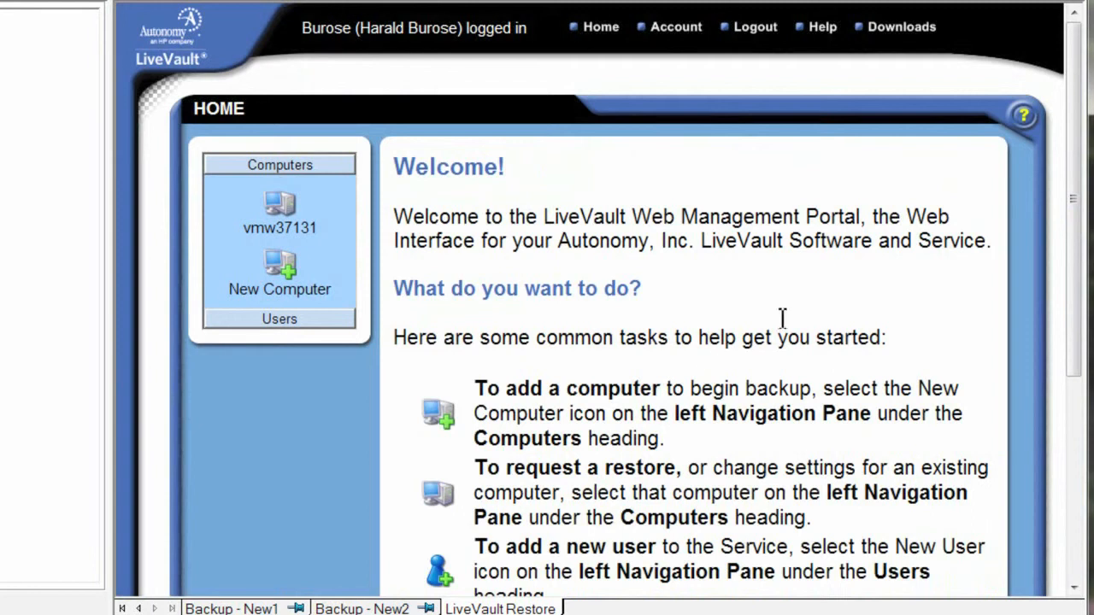
# Start a new restore request for computer vmw37131 that restores data over the internet.
pyautogui.click(276, 212)
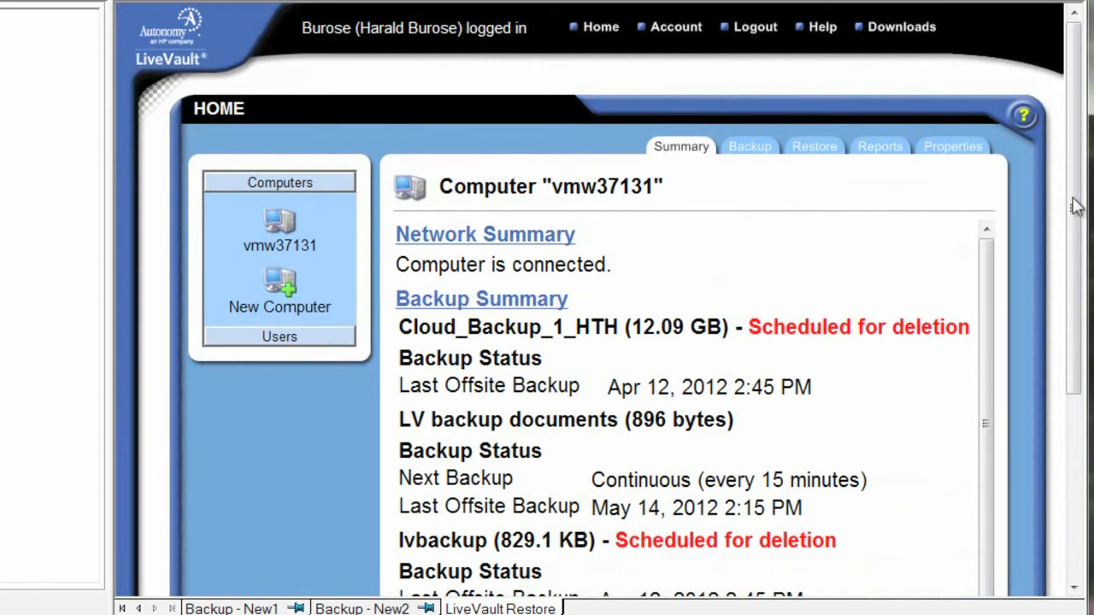
pyautogui.moveTo(1077, 200); pyautogui.dragTo(1075, 268)
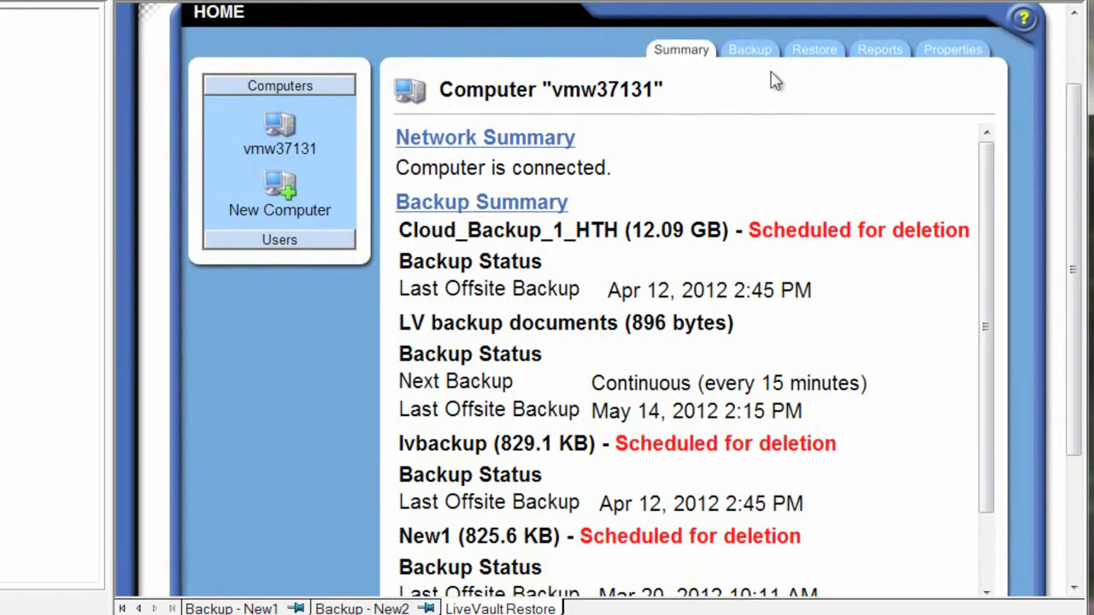
pyautogui.click(813, 51)
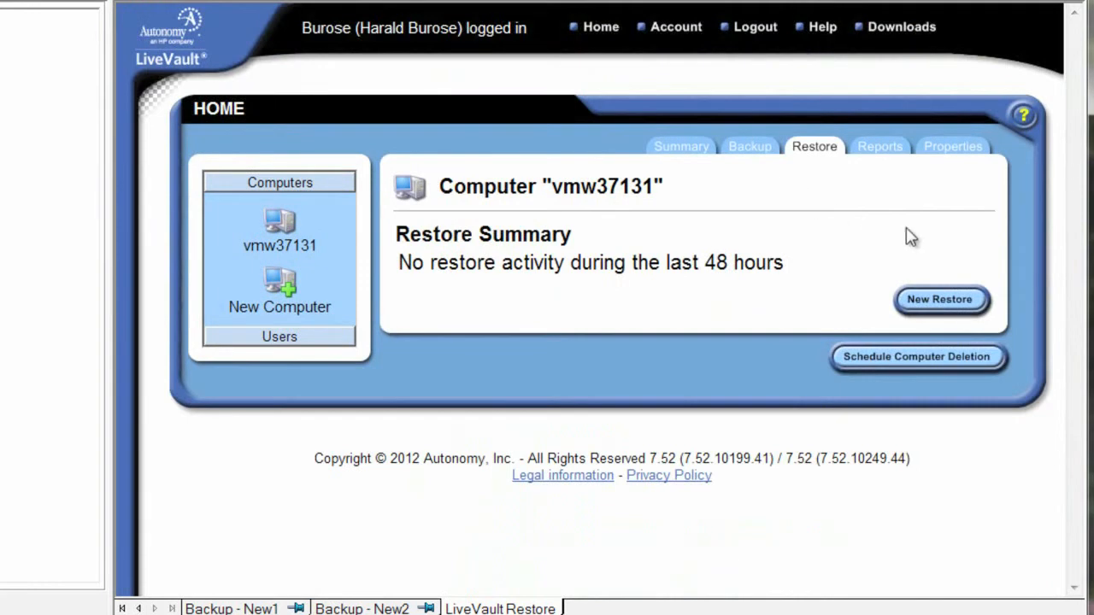
pyautogui.click(932, 301)
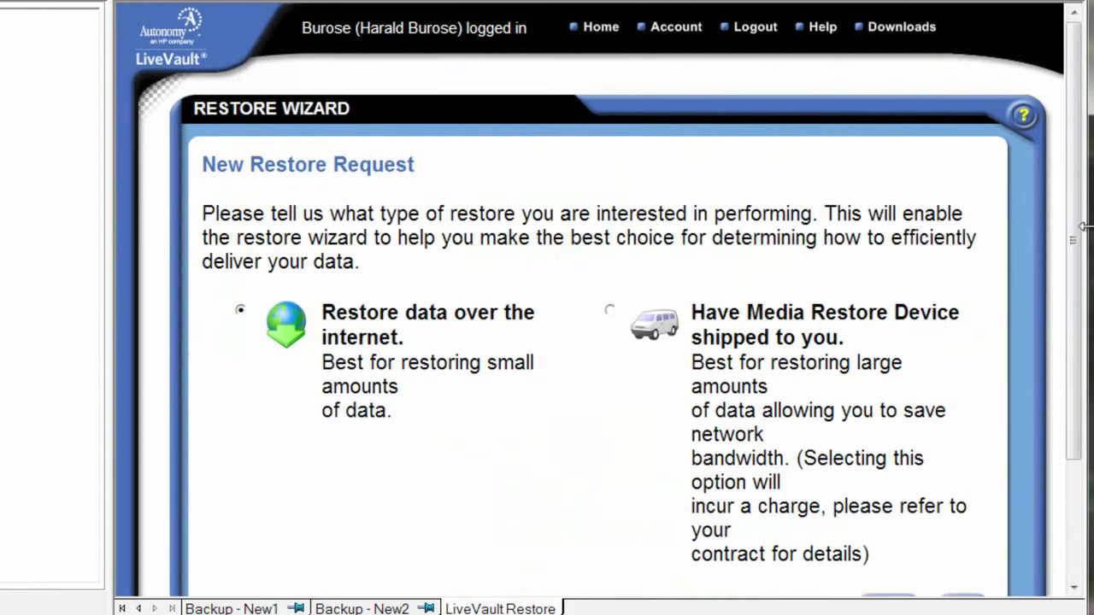
pyautogui.moveTo(1080, 252); pyautogui.dragTo(1077, 318)
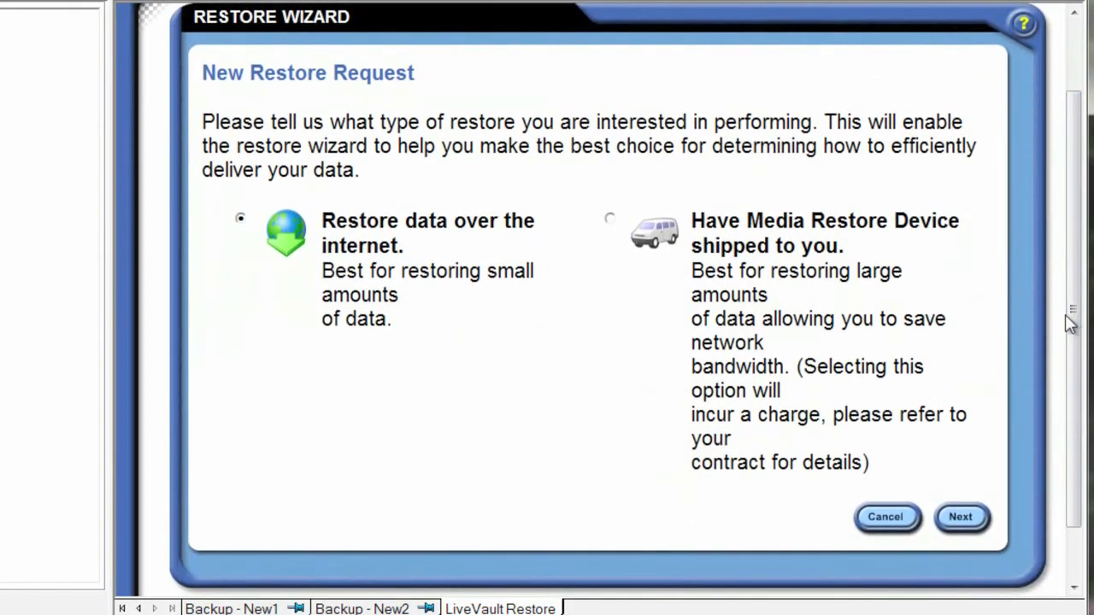
pyautogui.click(958, 518)
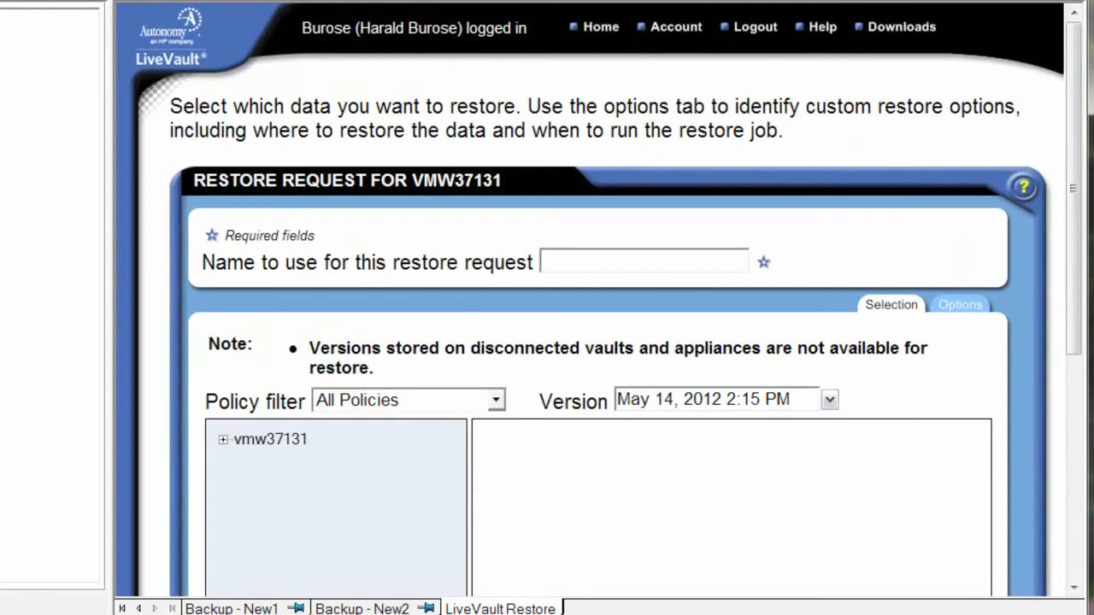
# Name the restore request "restore" and include Documents and Settings on C:, proceeding to the review of its settings.
pyautogui.write('restore')
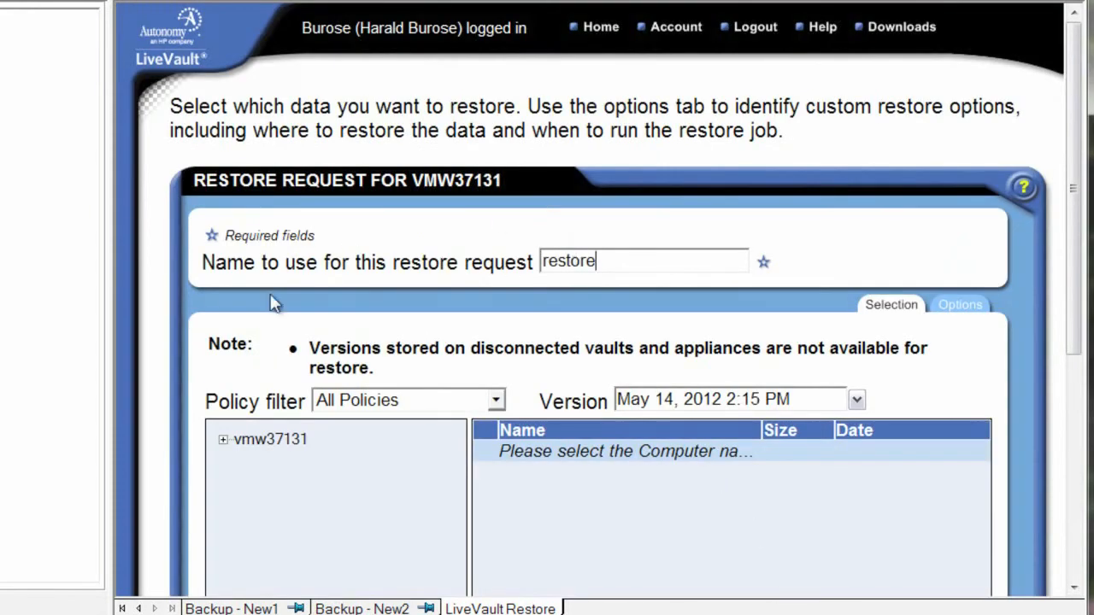
pyautogui.click(224, 441)
pyautogui.click(243, 462)
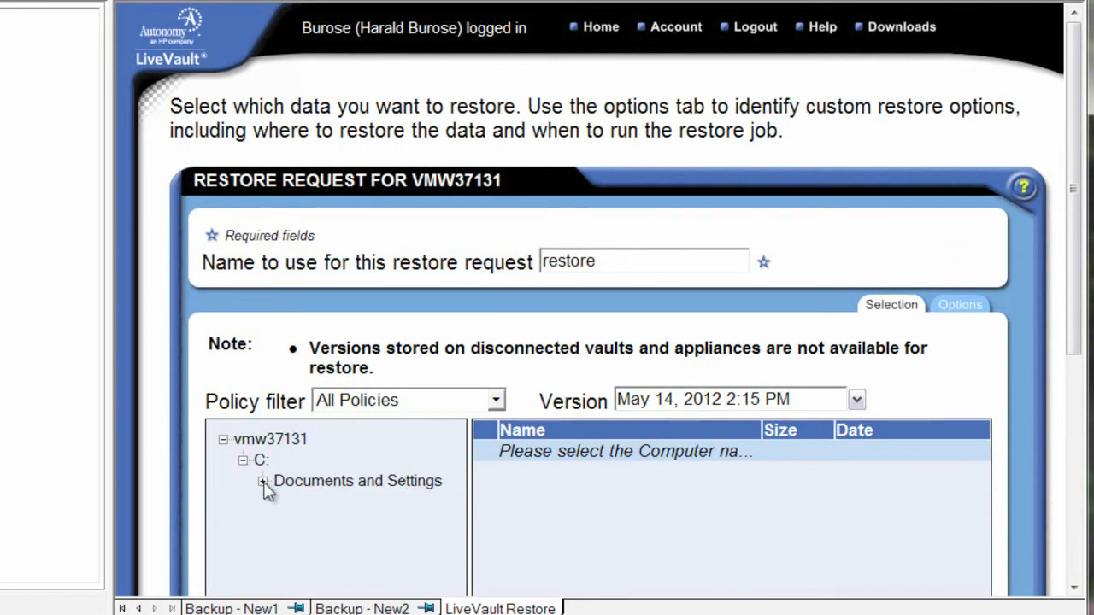
pyautogui.click(264, 483)
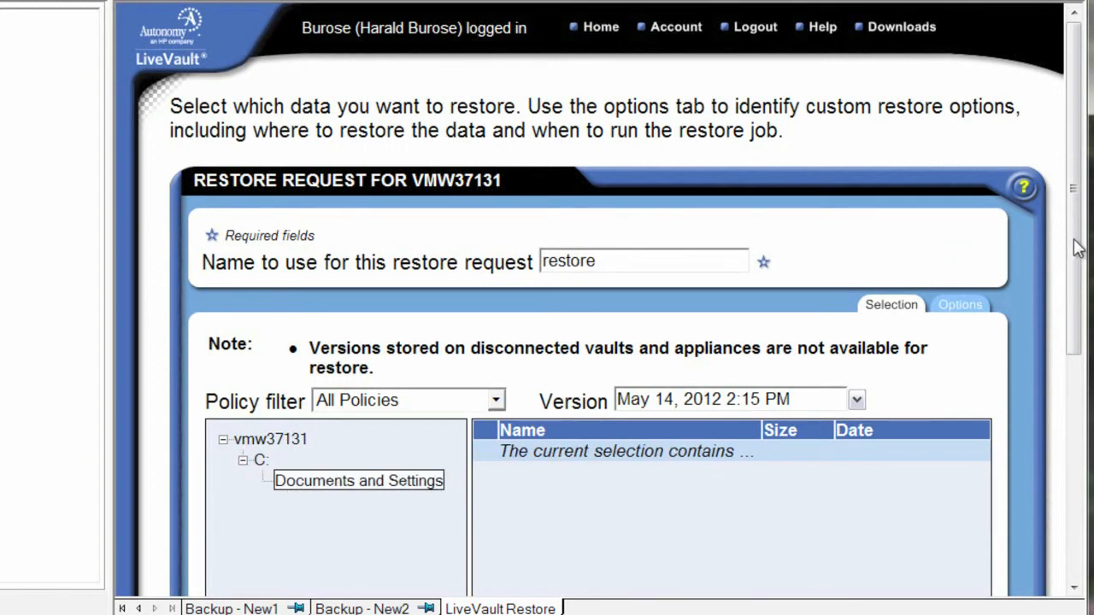
pyautogui.moveTo(1074, 243); pyautogui.dragTo(1079, 406)
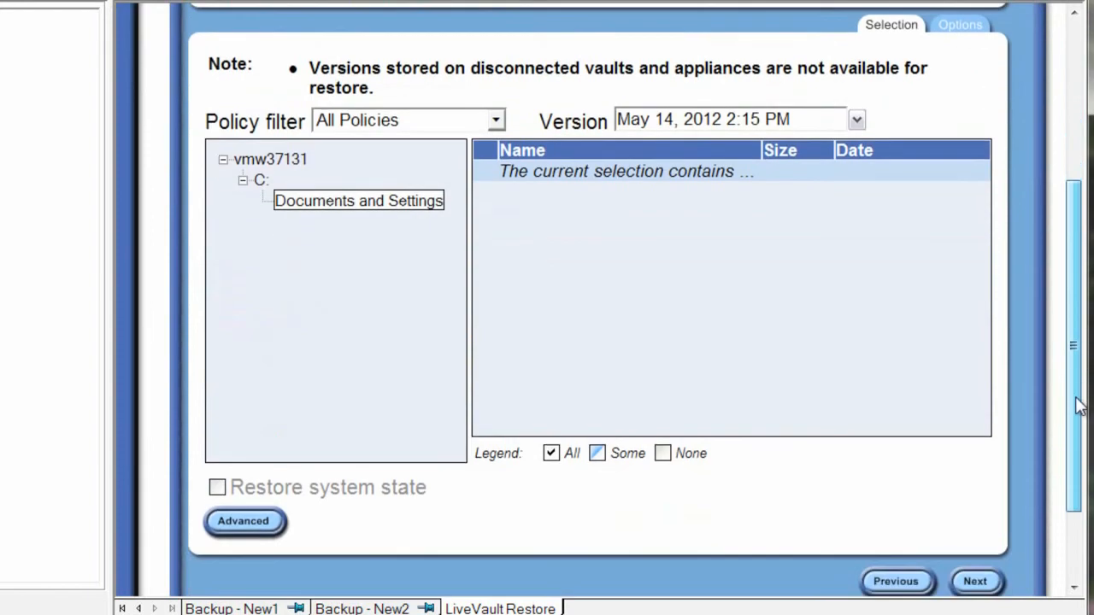
pyautogui.click(262, 185)
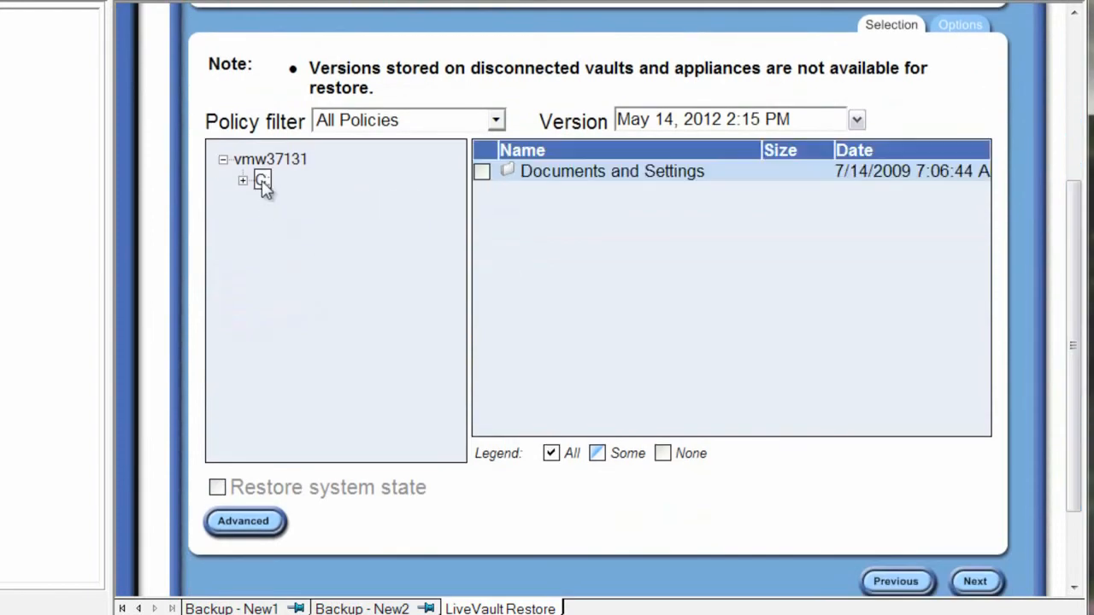
pyautogui.click(483, 172)
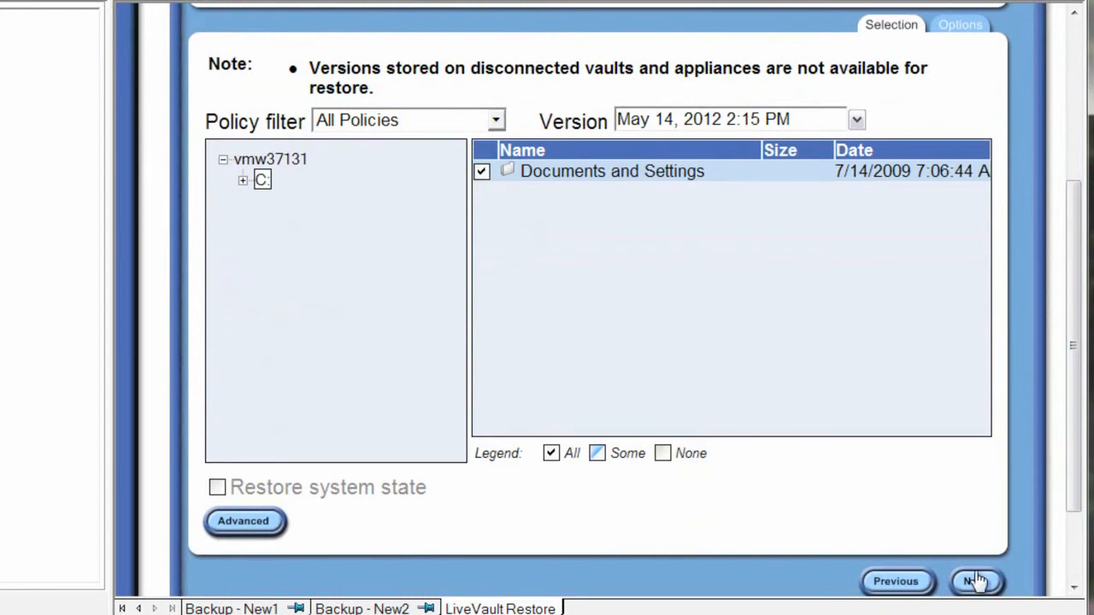
pyautogui.click(977, 583)
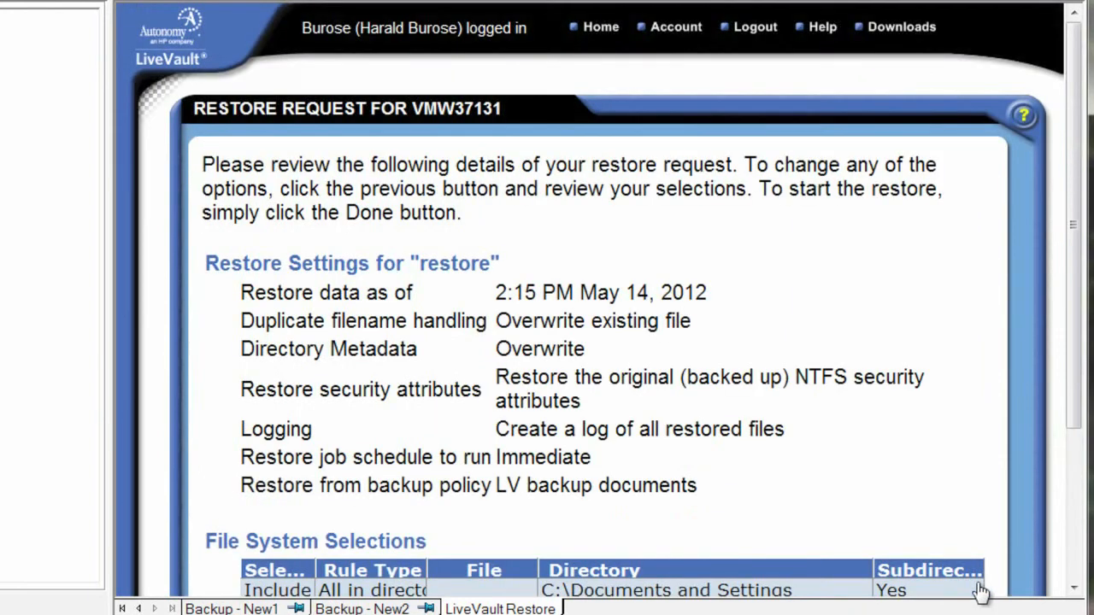
pyautogui.moveTo(1075, 381); pyautogui.dragTo(1081, 489)
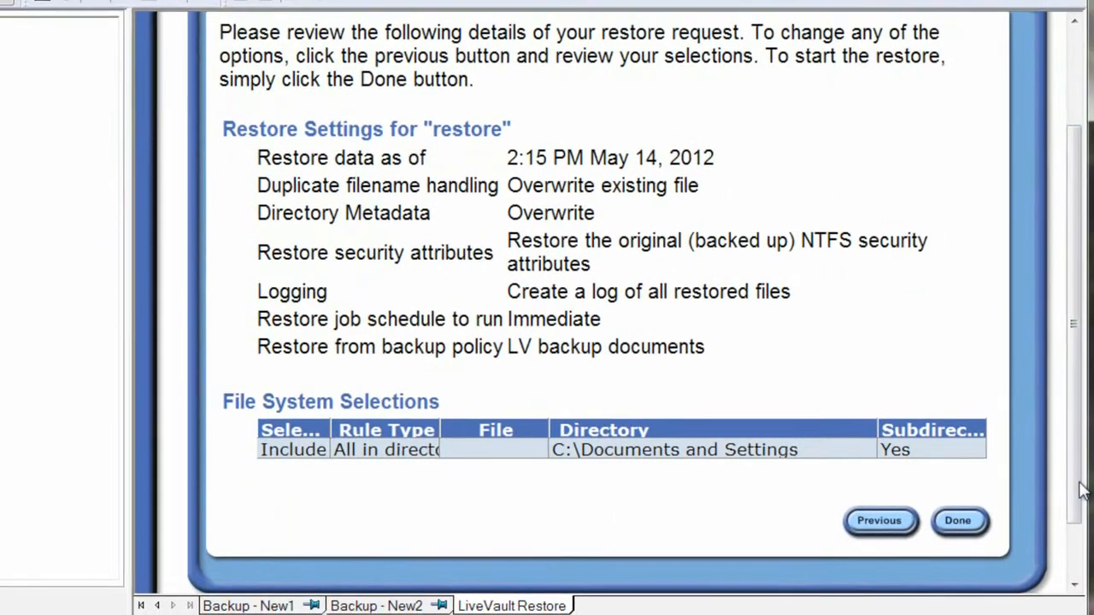